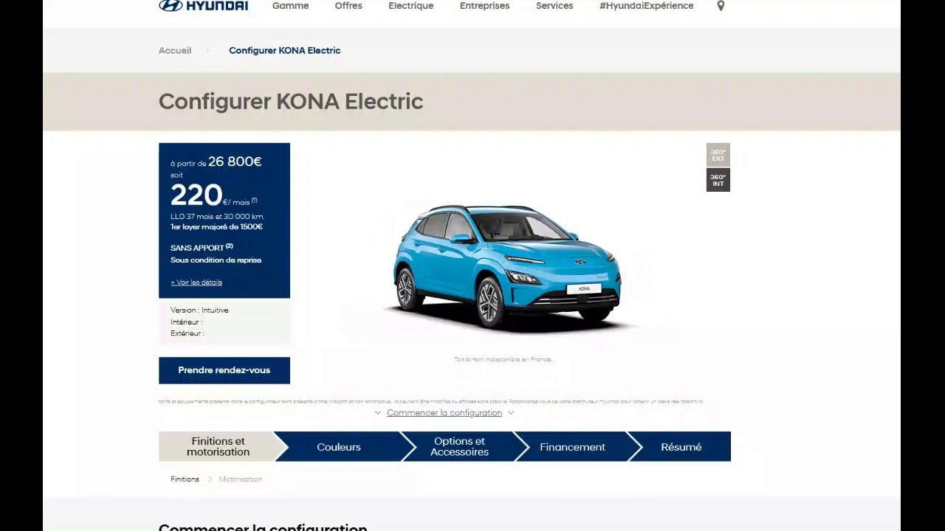
Step: Compare the prices and equipment of the Intuitive, Creative and Executive trims of the KONA Electric
scroll(472, 266, down, 3)
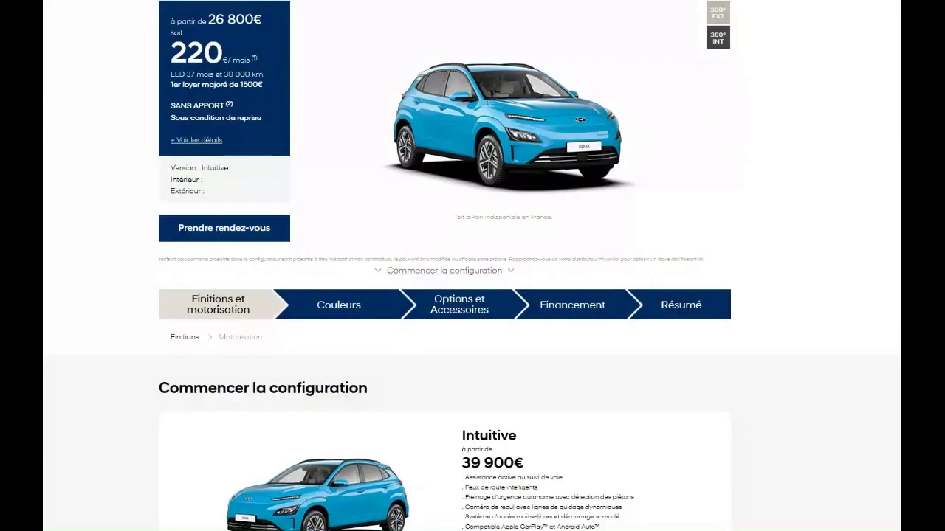
scroll(472, 295, down, 1)
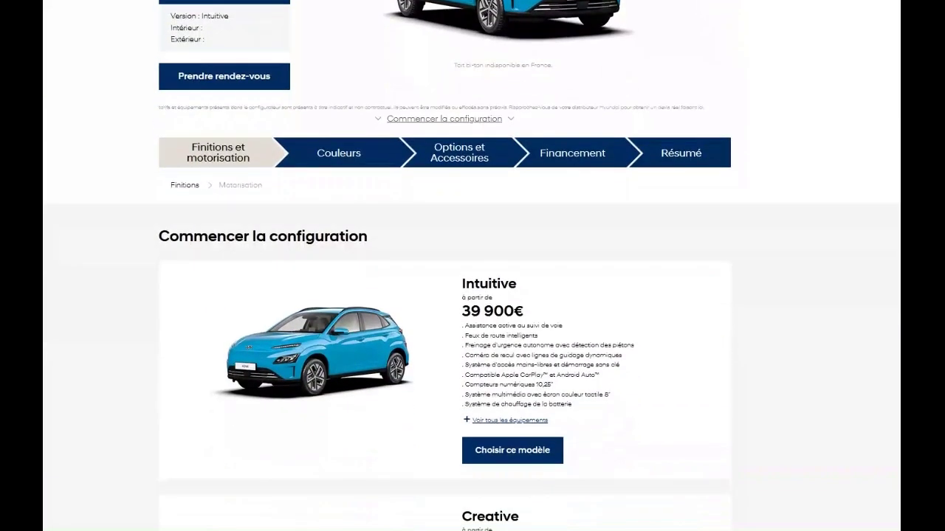
scroll(473, 295, down, 3)
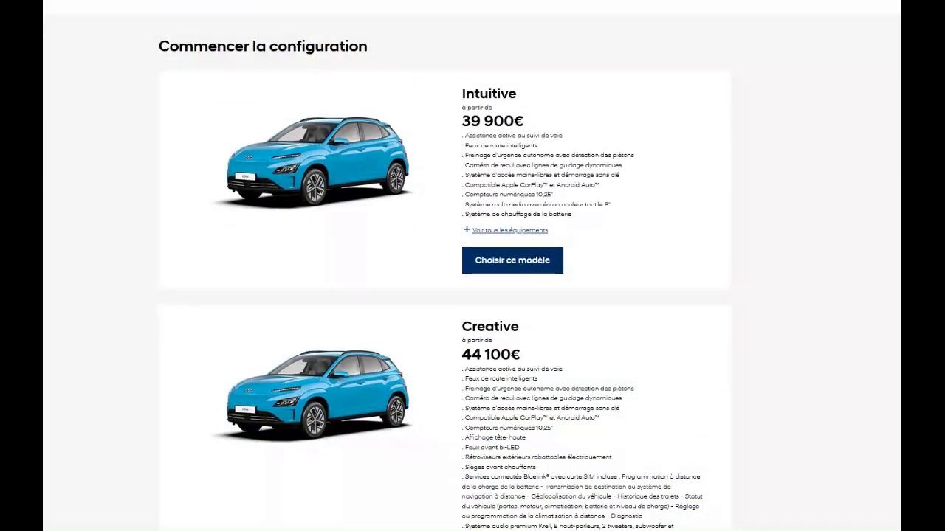
scroll(473, 266, down, 4)
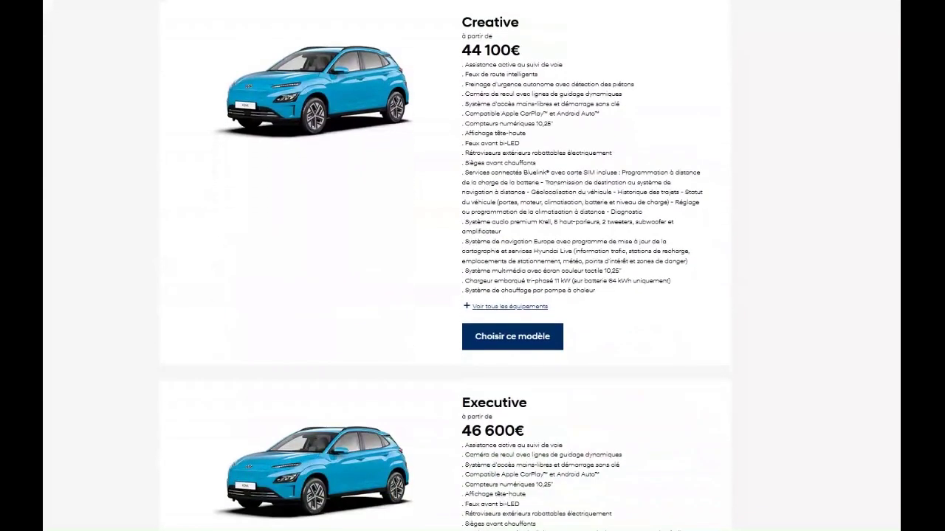
scroll(472, 266, down, 1)
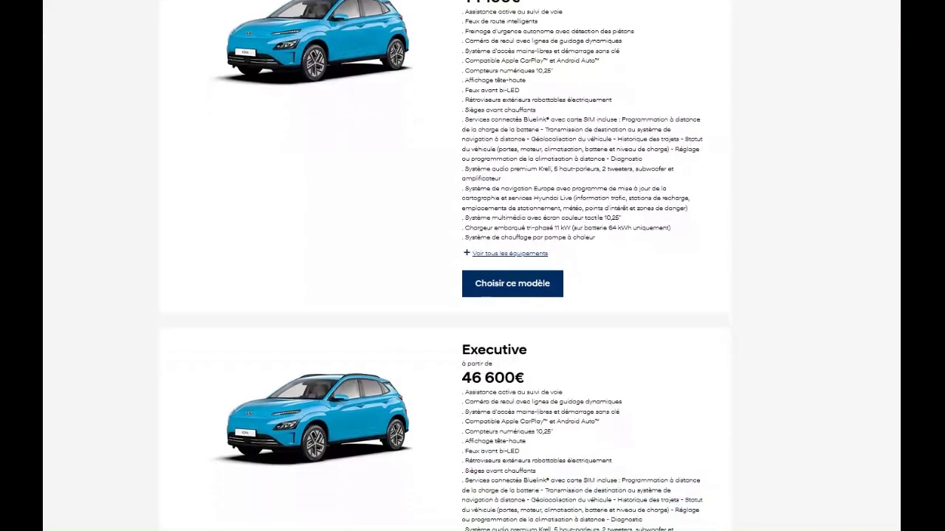
scroll(472, 266, down, 4)
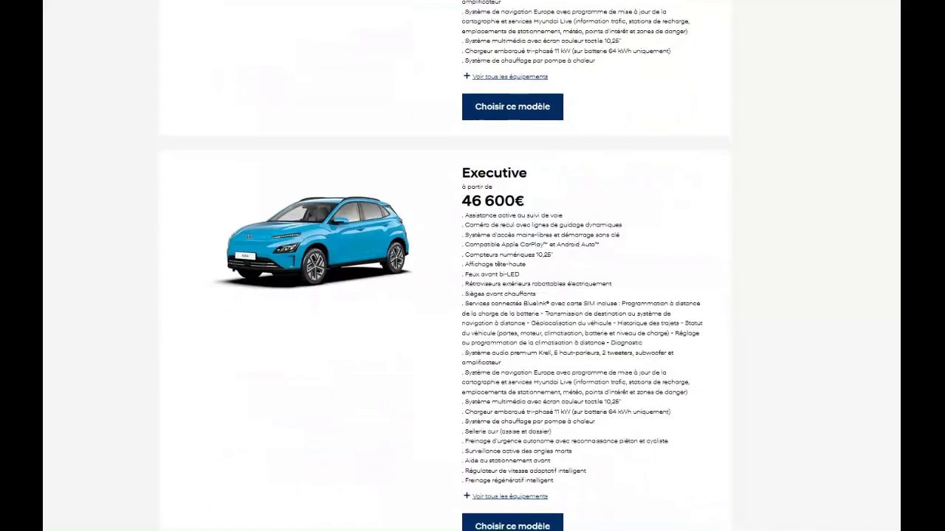
scroll(473, 266, up, 5)
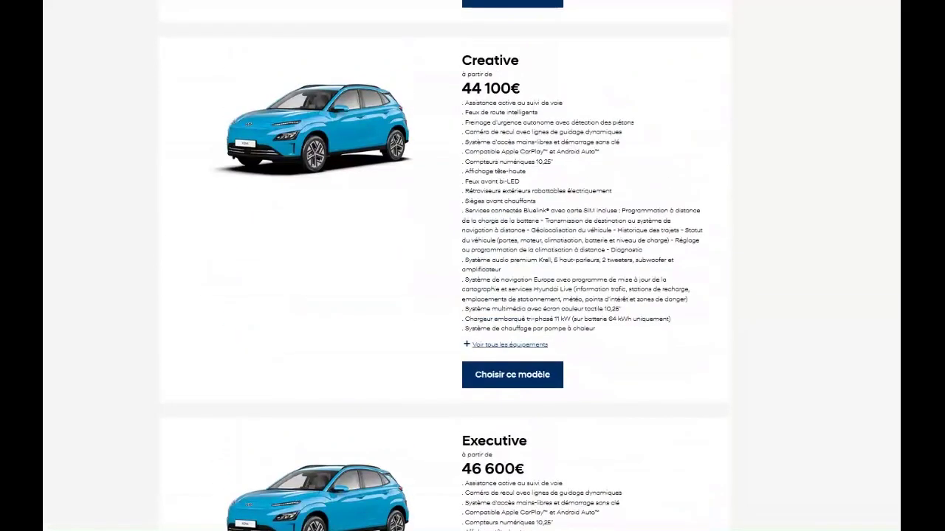
scroll(472, 266, up, 10)
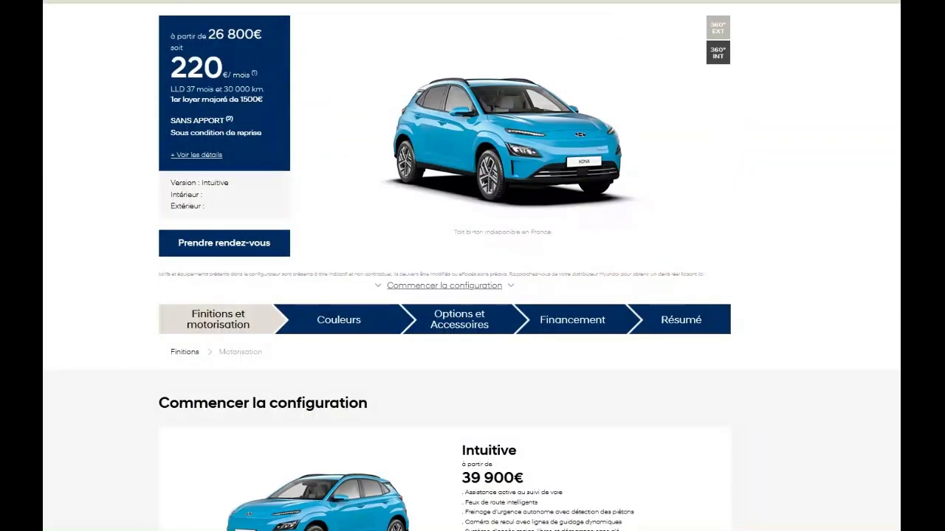
Step: Choose the Executive trim of the KONA Electric with the 64 kWh electric powertrain
scroll(473, 266, down, 8)
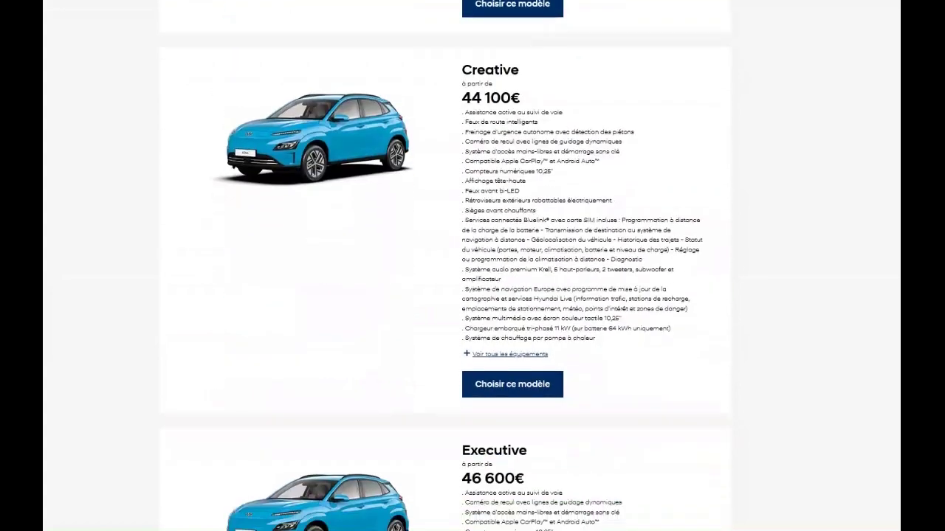
scroll(472, 265, down, 3)
scroll(472, 266, down, 3)
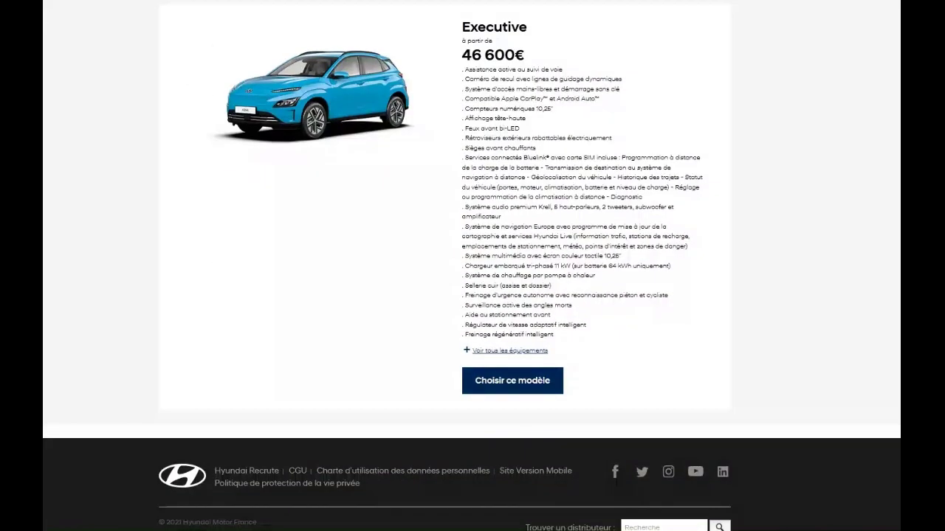
click(512, 381)
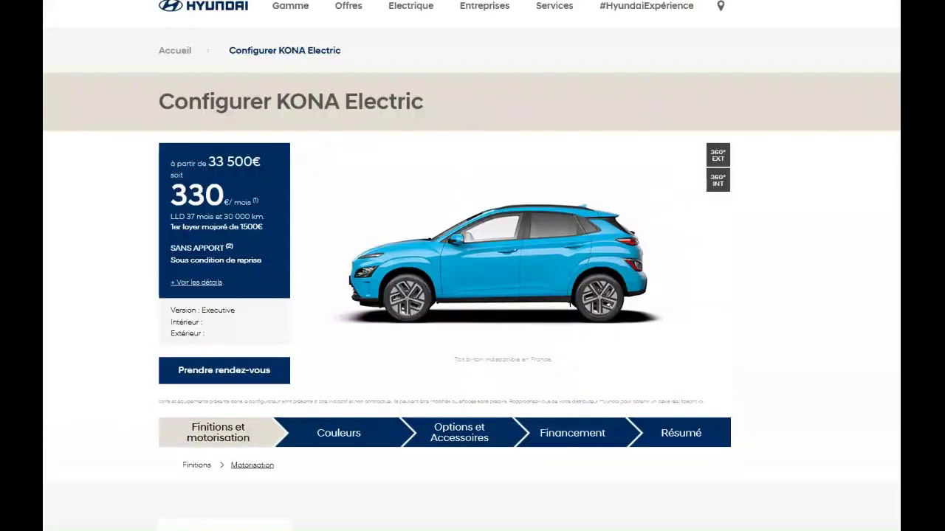
scroll(472, 266, down, 3)
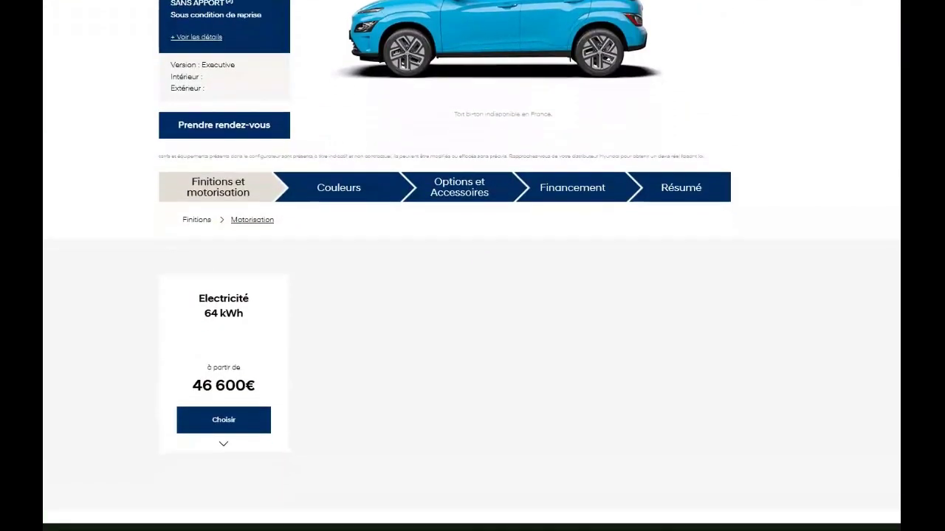
click(223, 420)
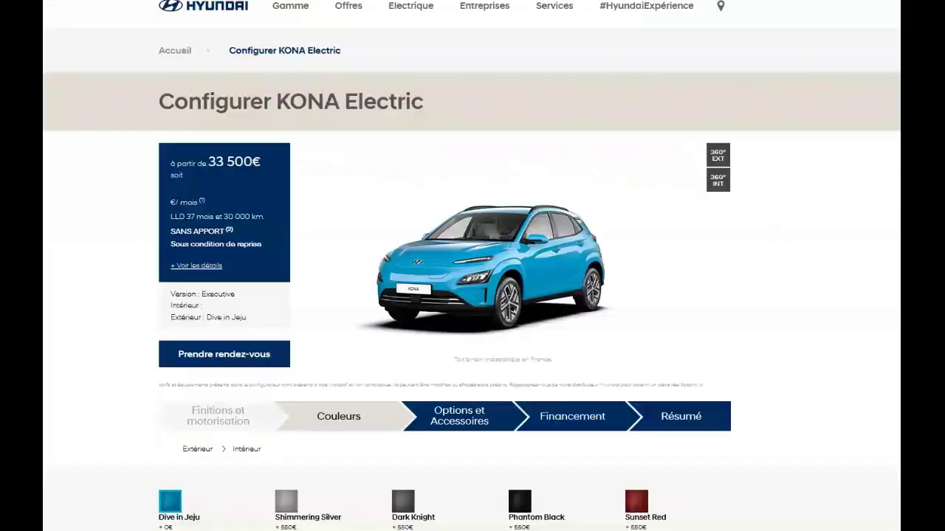
Step: Preview the exterior in Shimmering Silver, Dark Knight, Phantom Black, Sunset Red, Teal Blue and Atlas White, and return to Dive in Jeju
scroll(472, 266, down, 3)
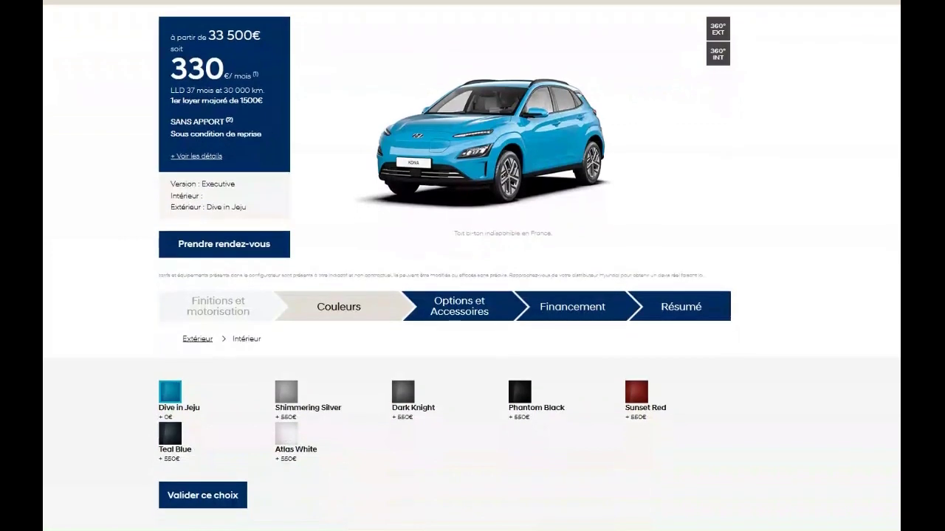
scroll(472, 266, up, 1)
click(287, 397)
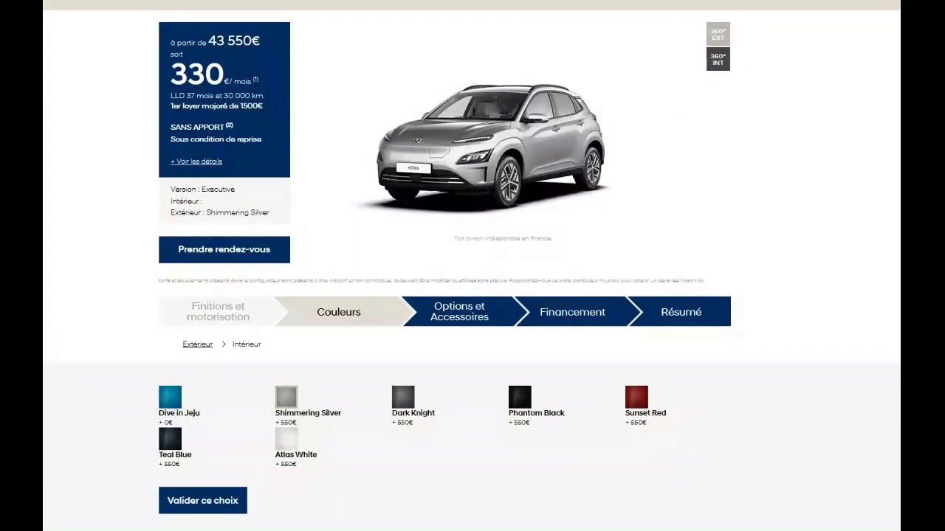
click(403, 397)
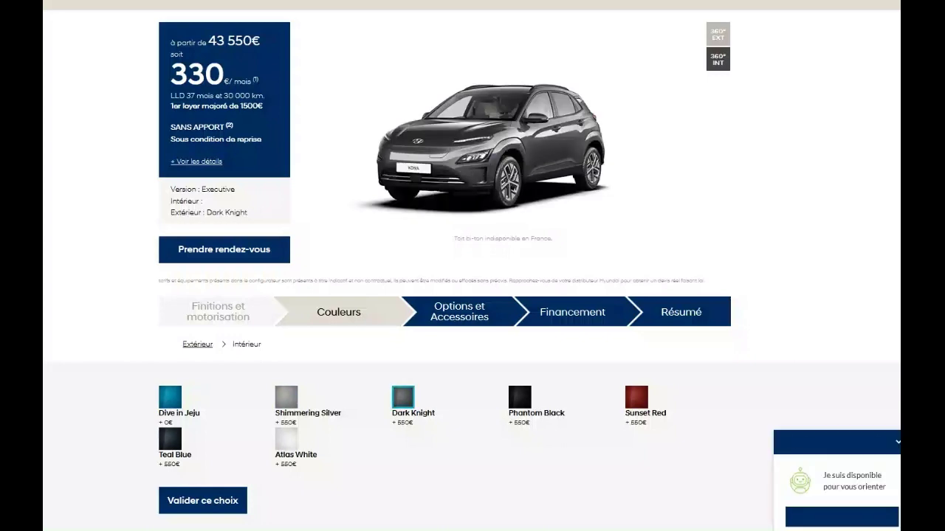
click(519, 397)
click(636, 397)
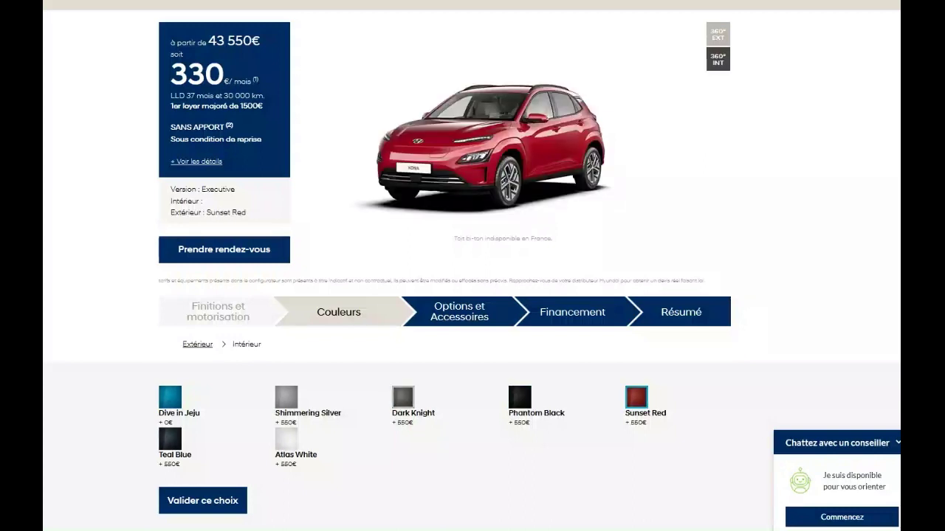
click(170, 439)
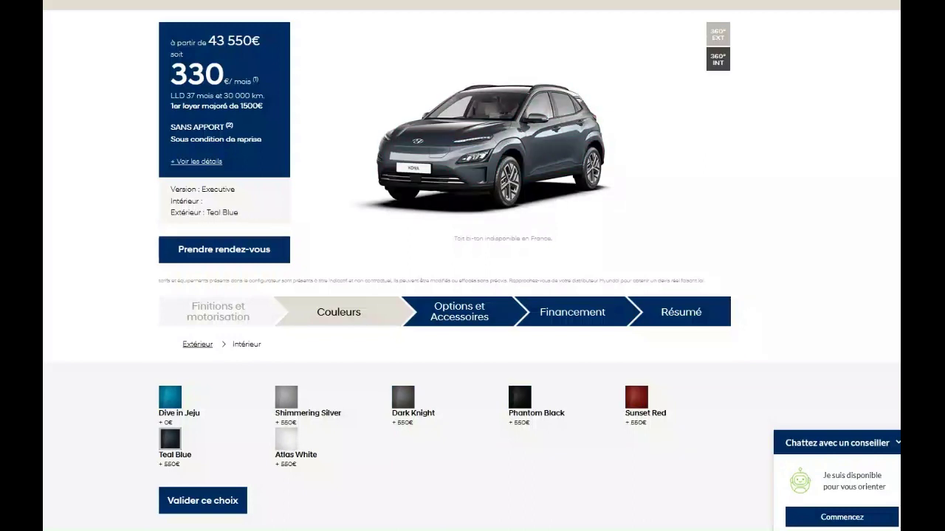
click(286, 440)
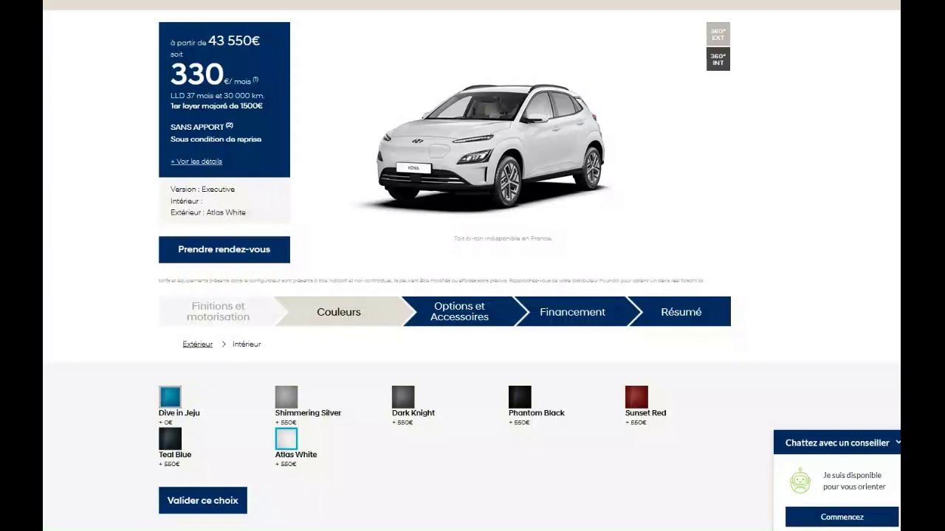
click(170, 397)
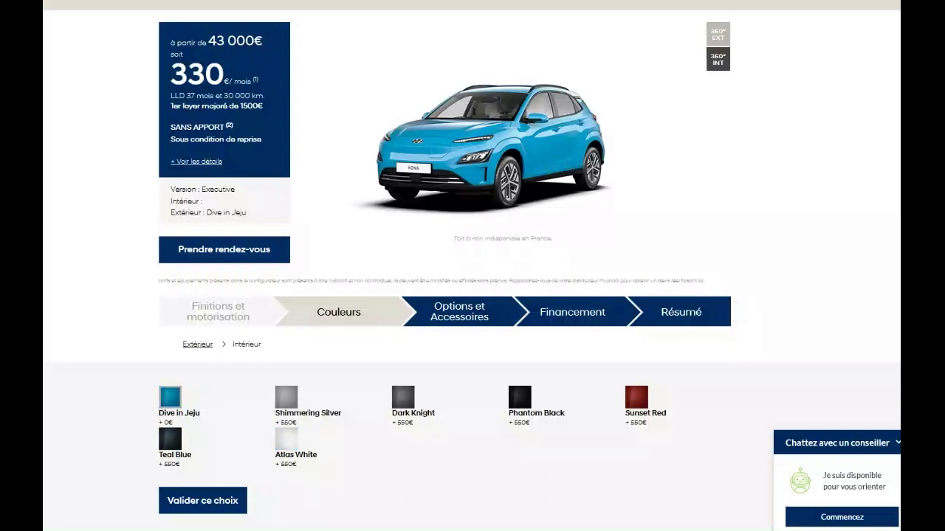
Step: Alternate the exterior colour between Teal Blue and Dark Knight to compare the two shades
click(170, 439)
click(403, 397)
click(170, 440)
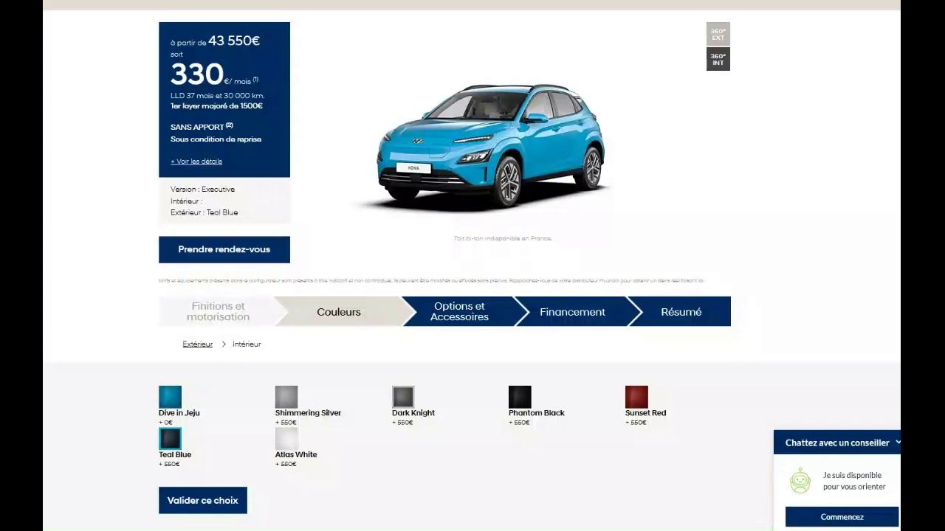
click(403, 397)
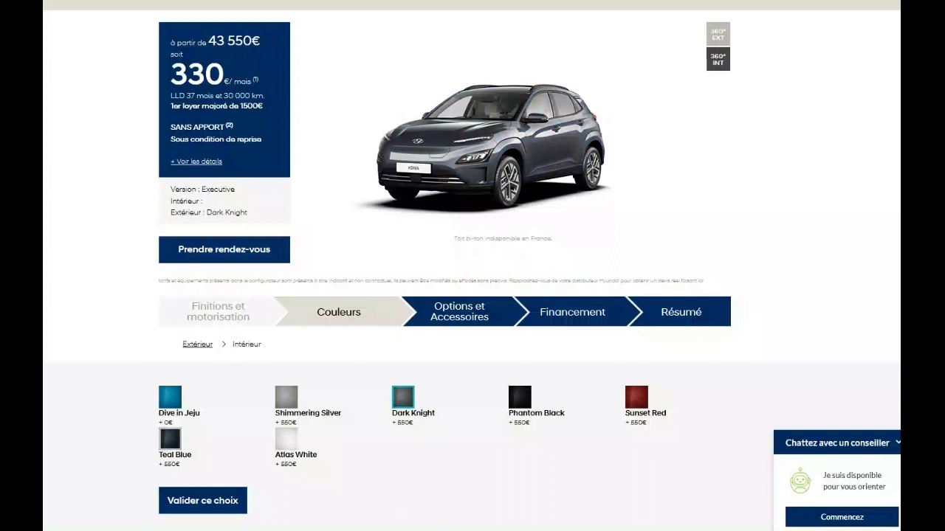
click(170, 439)
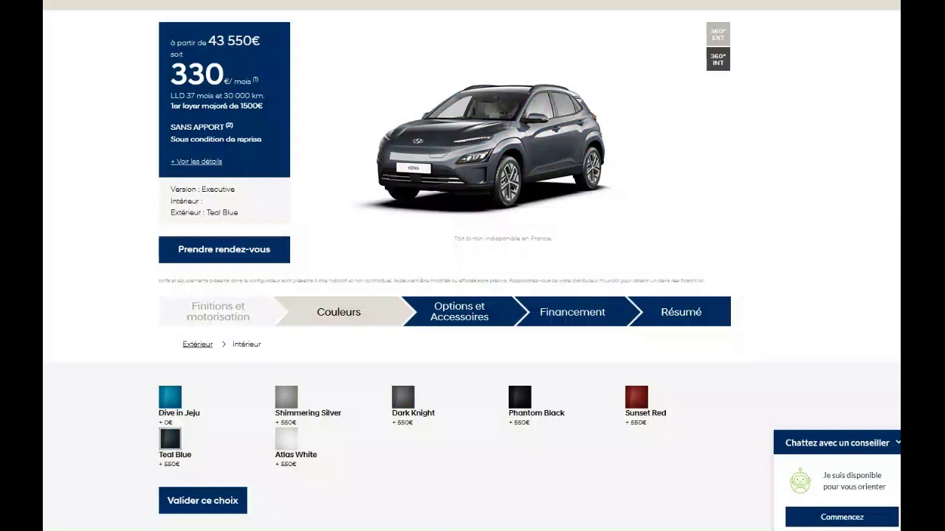
click(403, 397)
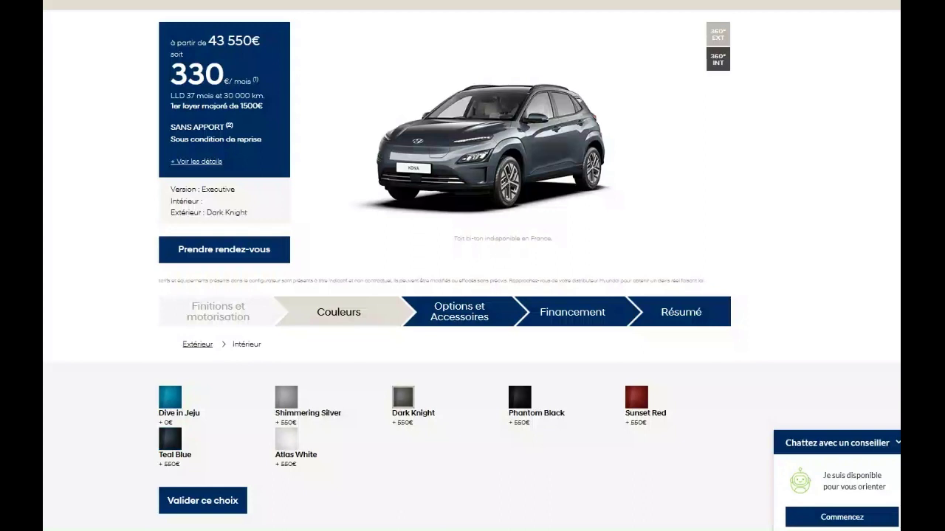
click(170, 439)
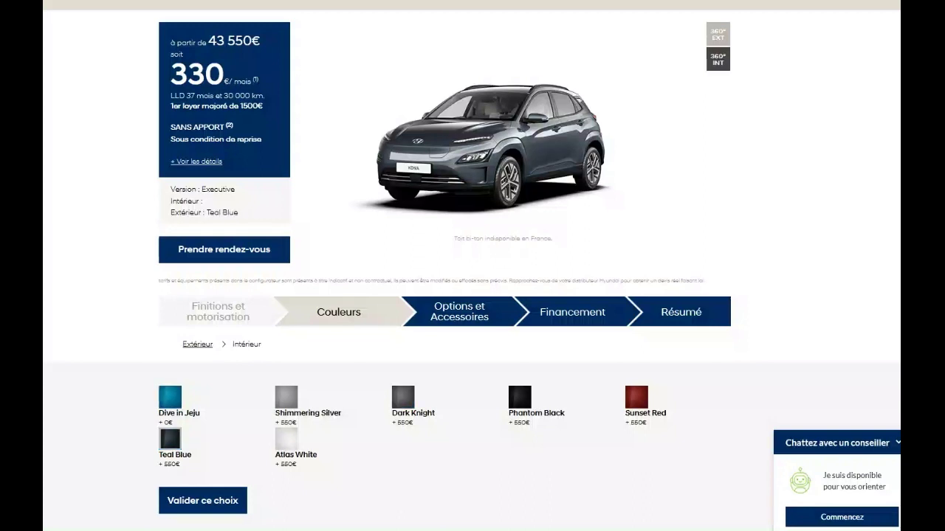
click(403, 397)
click(169, 439)
Step: Preview the car's exterior again in Sunset Red, Phantom Black and Shimmering Silver
click(636, 397)
click(519, 397)
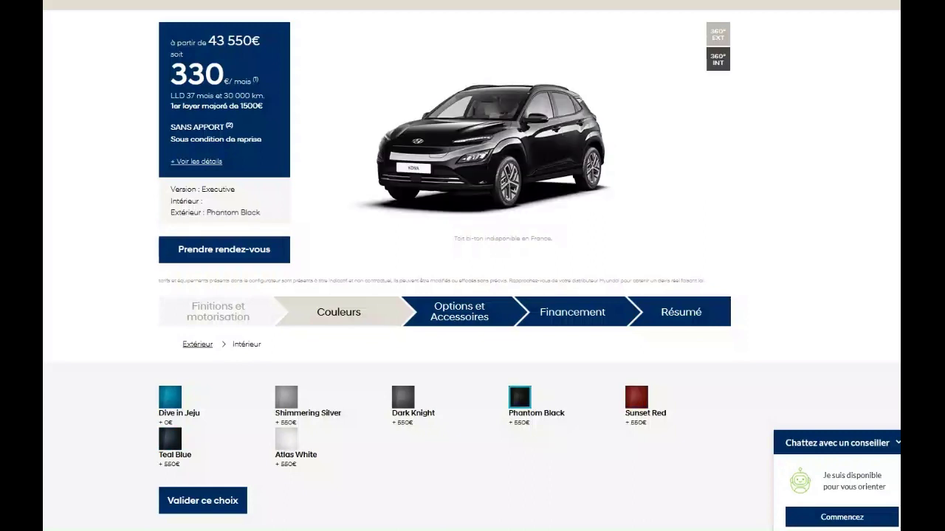
click(286, 397)
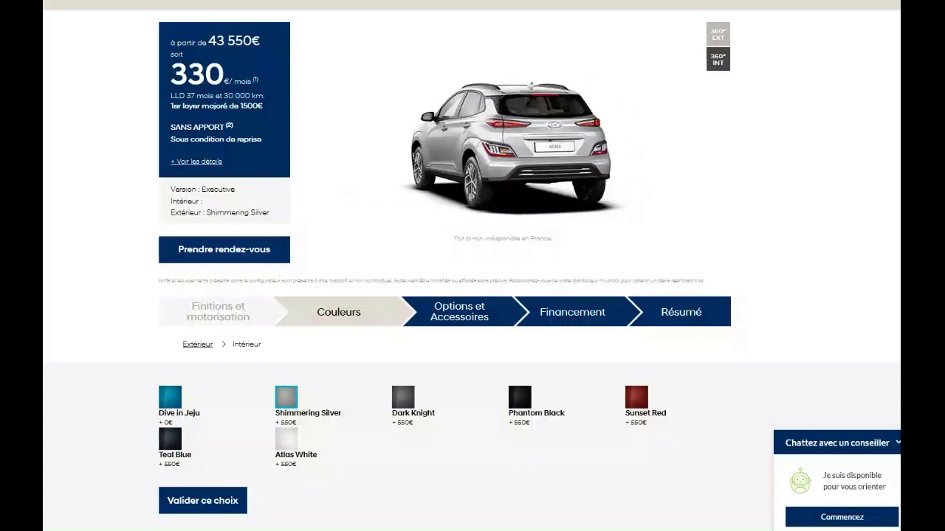
Step: Select and validate the Teal Blue exterior colour, and validate the Tissu Noir/Gris interior
click(170, 440)
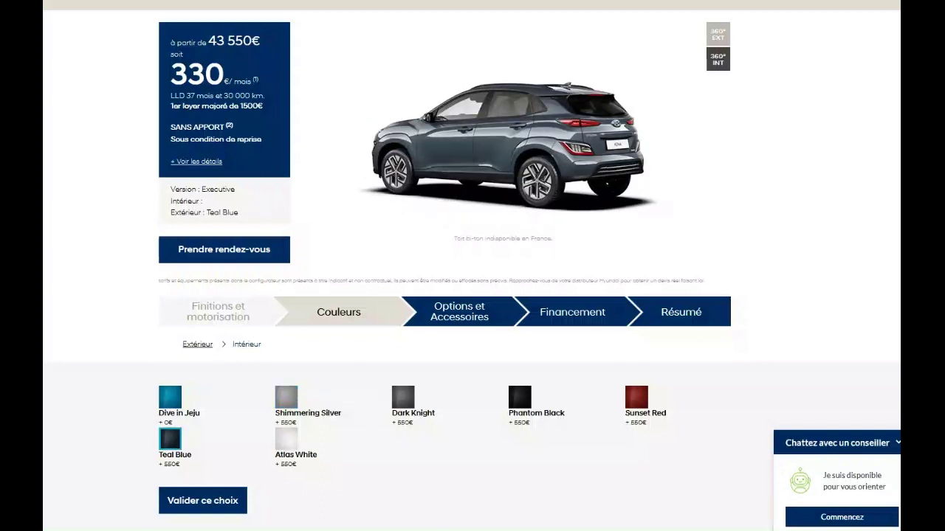
click(203, 502)
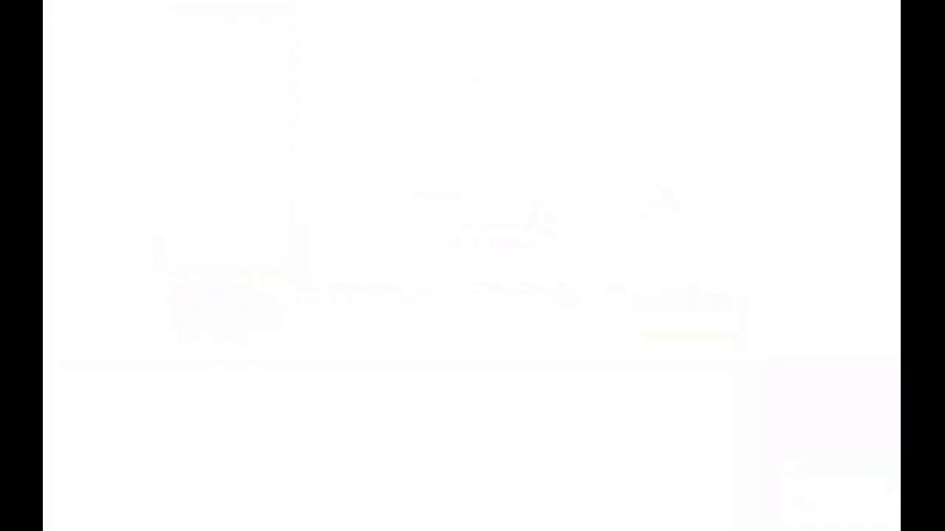
scroll(473, 265, down, 2)
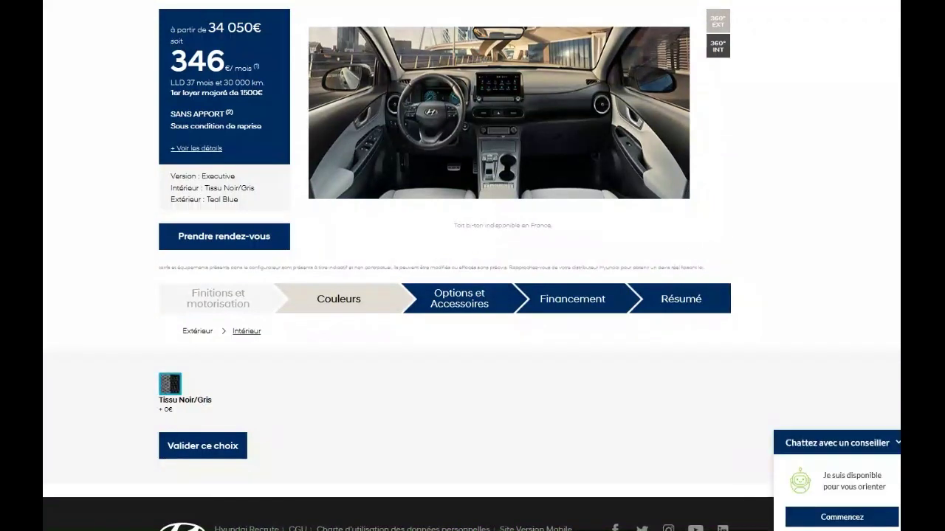
click(203, 445)
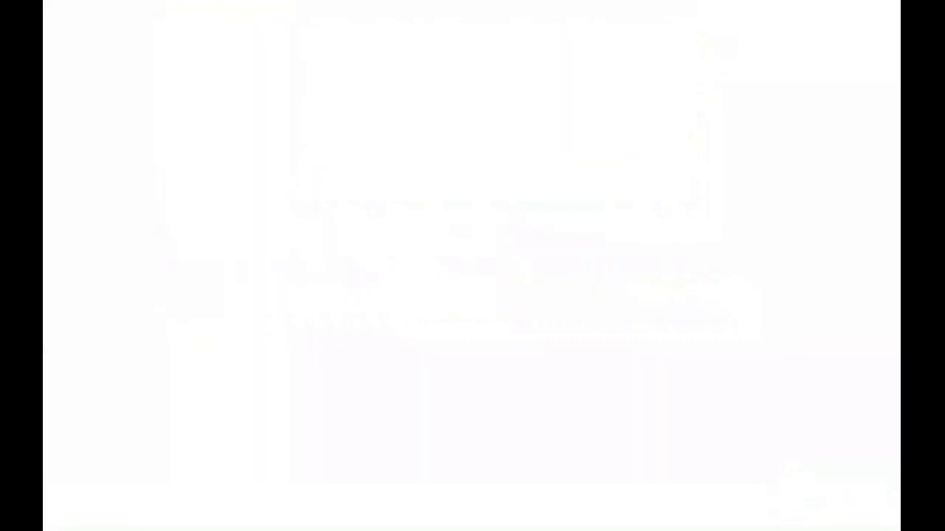
Step: Review the contents and prices of the available accessory packs, including Pack Livraison, Pack Livraison Hiver and Pack Livraison Eté
scroll(472, 295, down, 5)
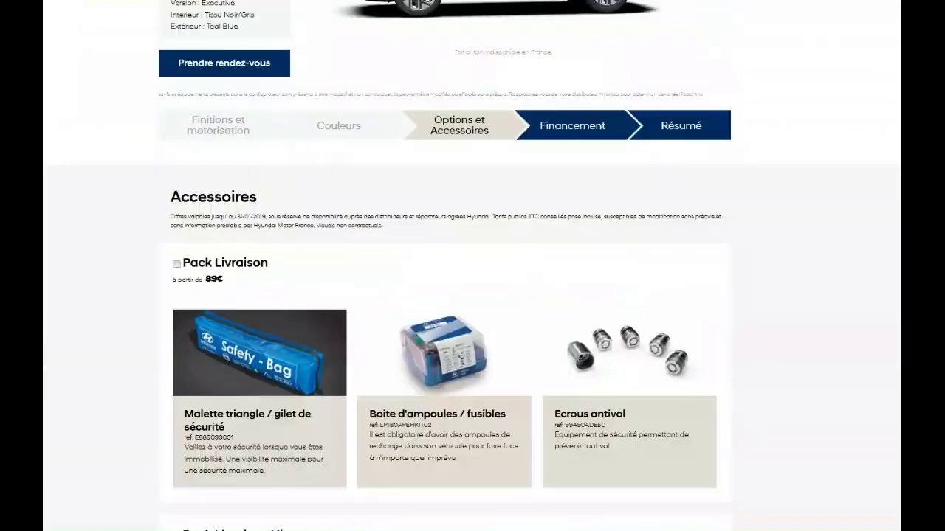
scroll(472, 295, down, 3)
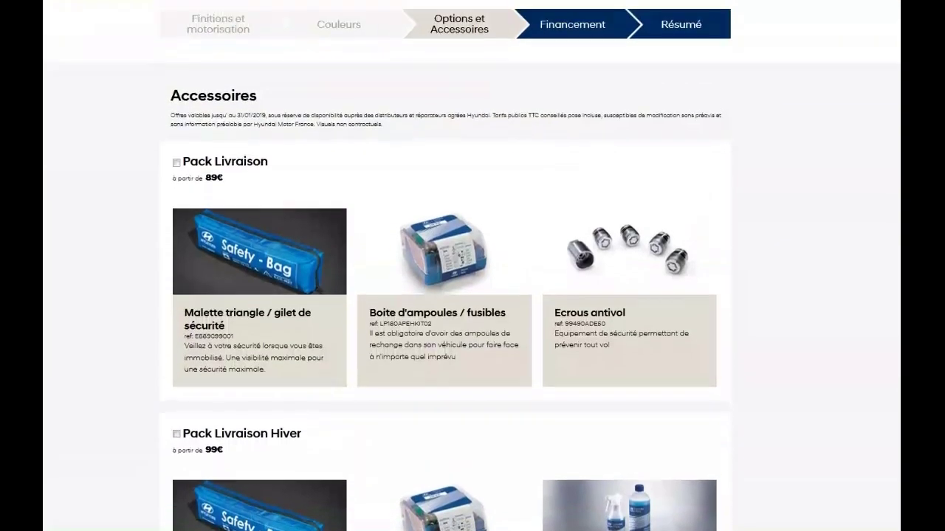
scroll(472, 296, down, 11)
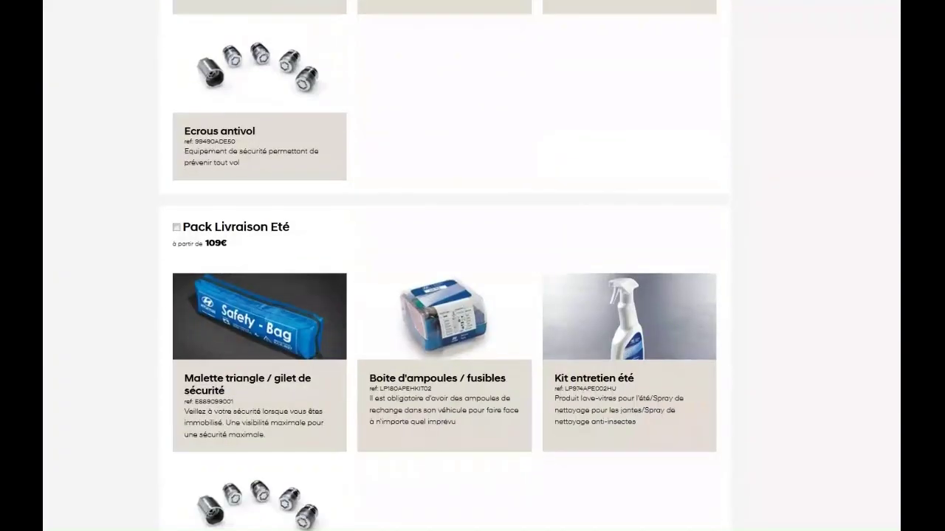
scroll(445, 265, down, 7)
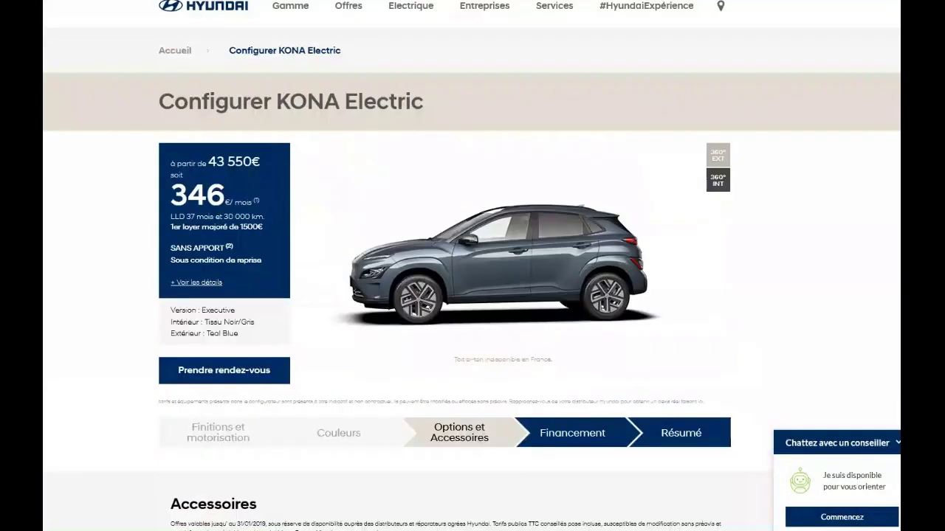
Step: Continue past the accessories to the Financement stage and display the price breakdown for the KONA Electric Executive
scroll(445, 265, down, 20)
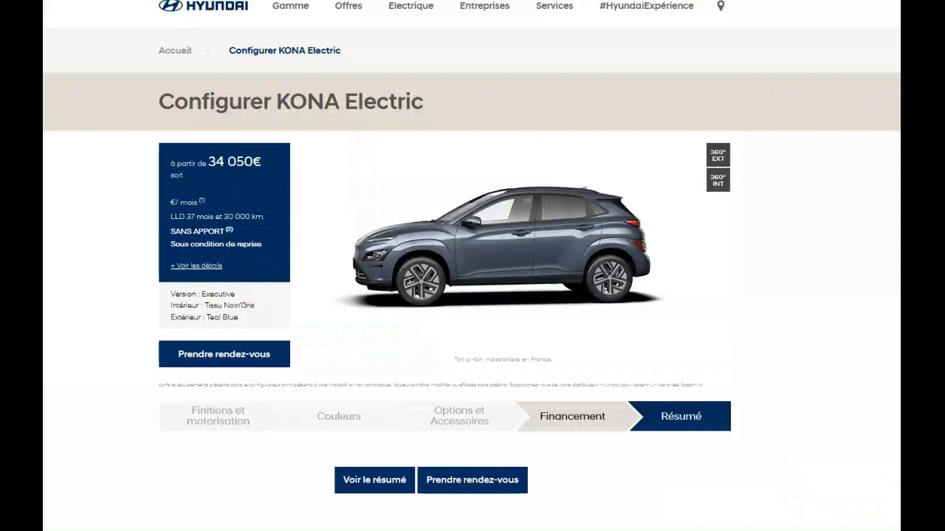
scroll(472, 266, down, 3)
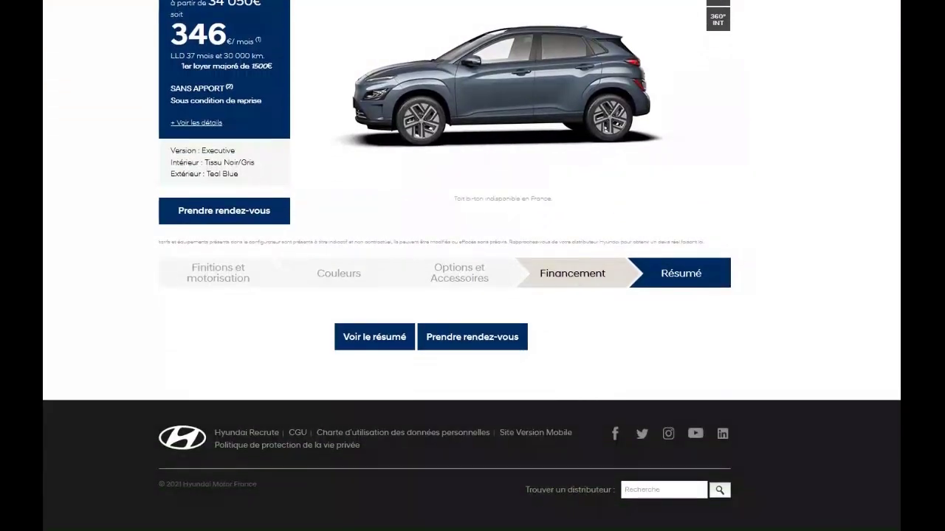
scroll(472, 265, down, 3)
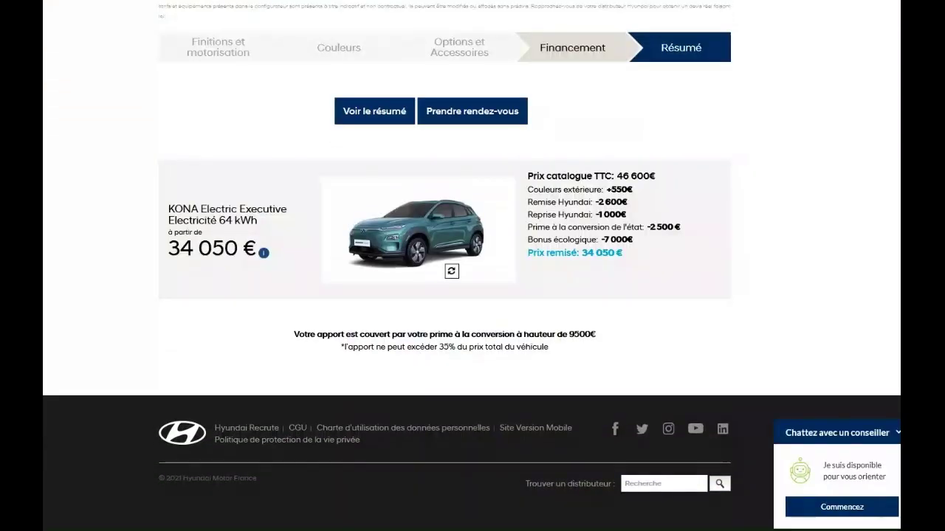
Step: Examine the price breakdown from Prix catalogue TTC to Prix remisé, including the Hyundai discounts, Prime à la conversion and Bonus écologique
drag(617, 176, 655, 176)
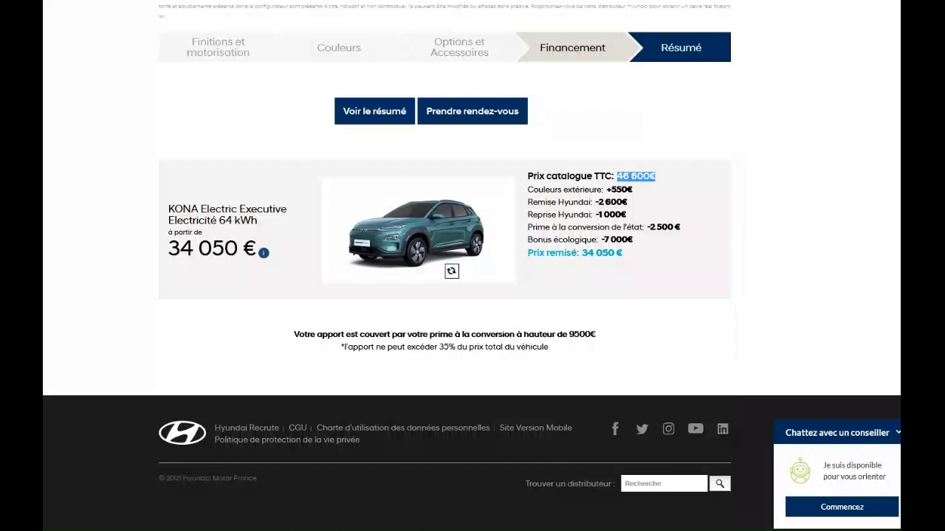
drag(567, 190, 521, 203)
click(626, 214)
drag(626, 215, 680, 228)
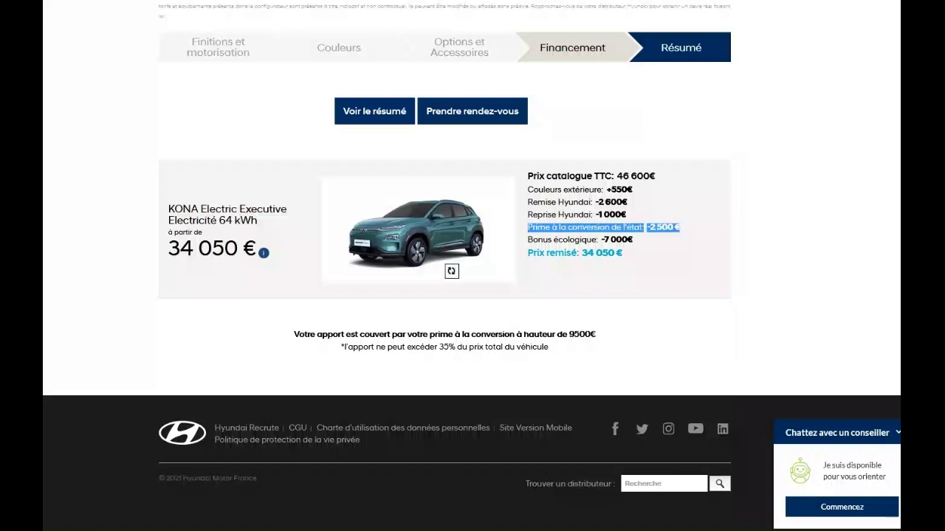
drag(632, 240, 517, 174)
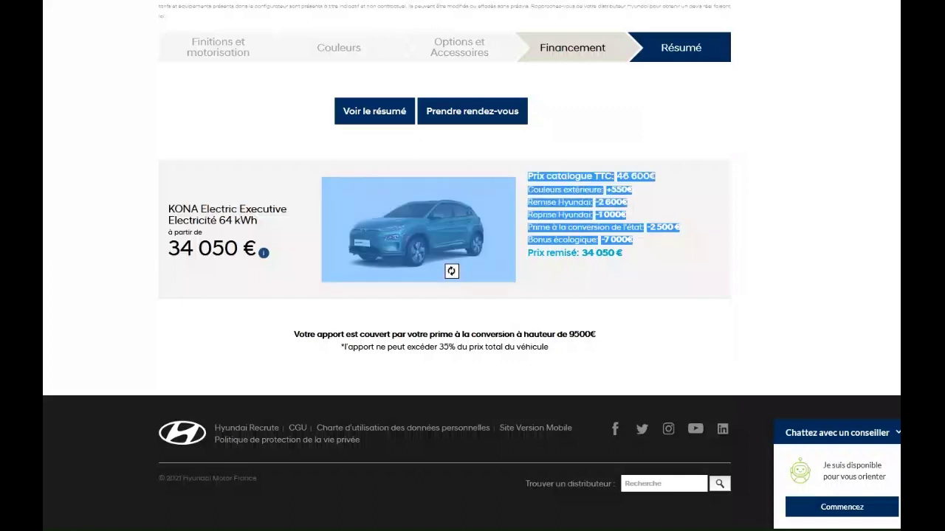
click(519, 176)
drag(623, 252, 549, 253)
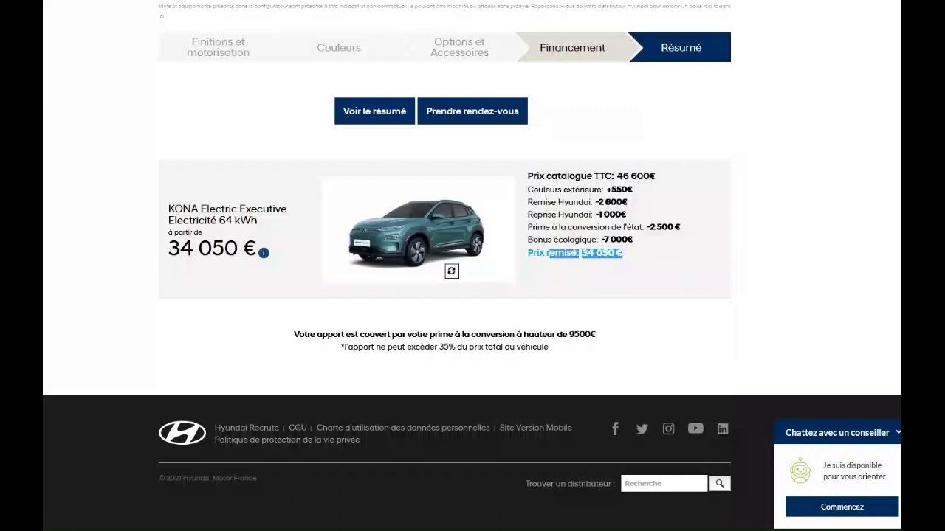
click(549, 253)
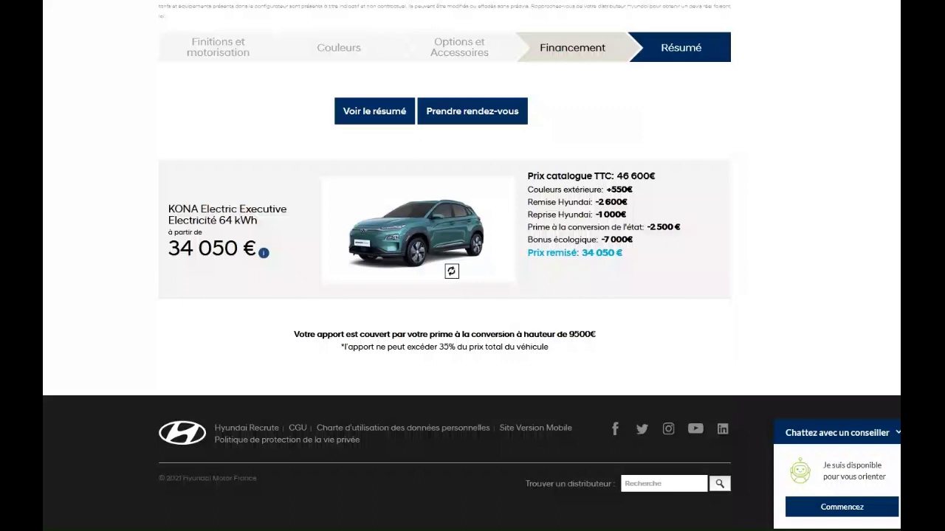
Step: Return to the car preview above the price breakdown and open its 360° view
scroll(472, 266, up, 4)
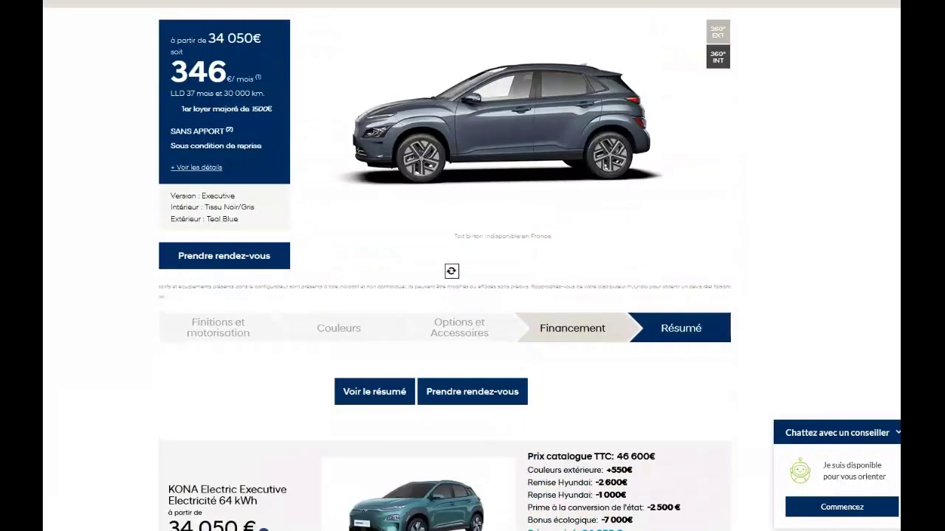
scroll(472, 265, up, 1)
click(718, 92)
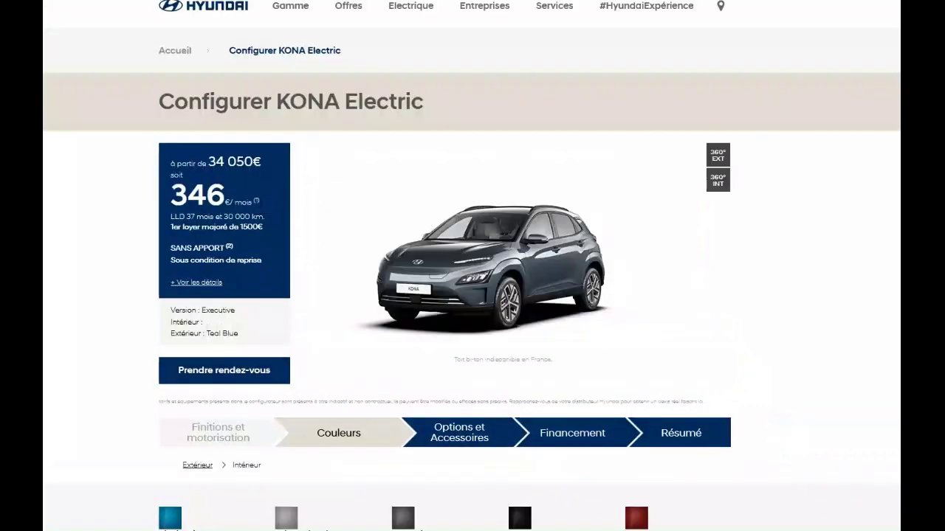
Step: Change the exterior colour to Atlas White and then to Phantom Black, validating each choice to view the interior
scroll(471, 266, down, 2)
click(286, 405)
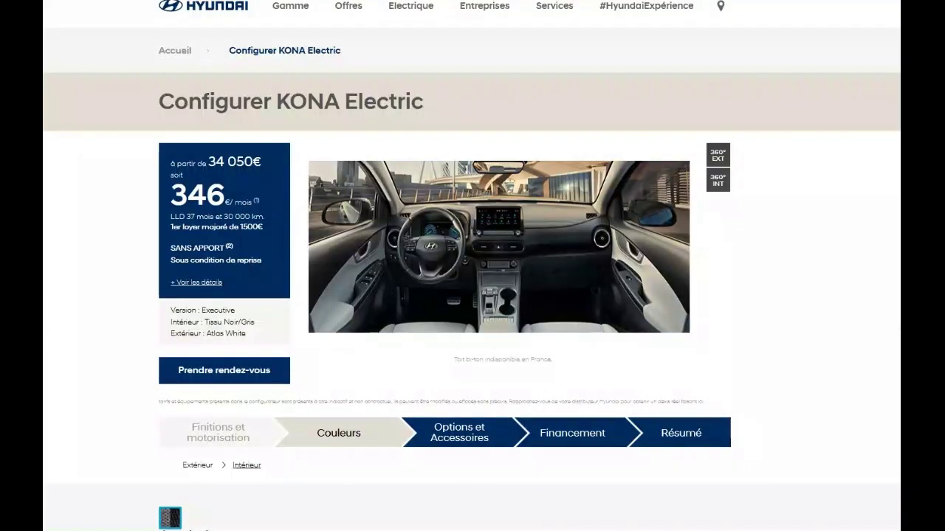
scroll(472, 266, down, 1)
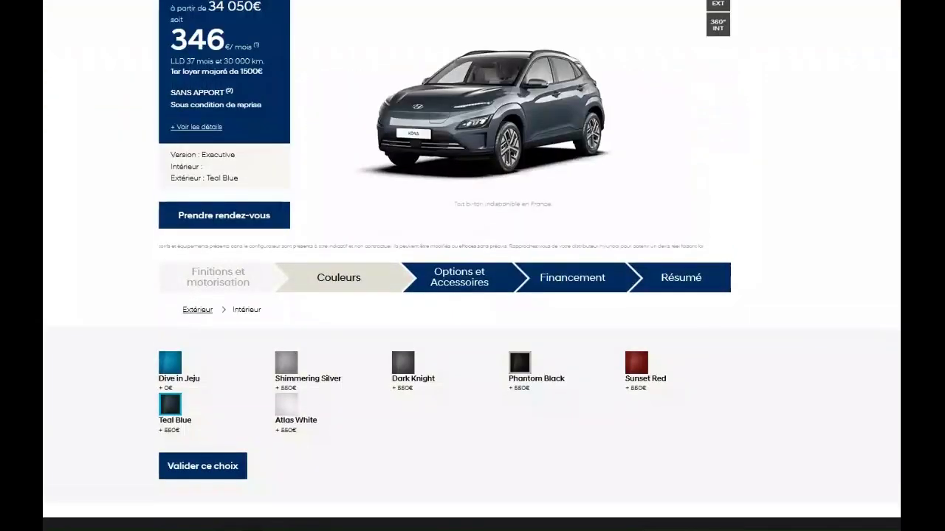
click(519, 362)
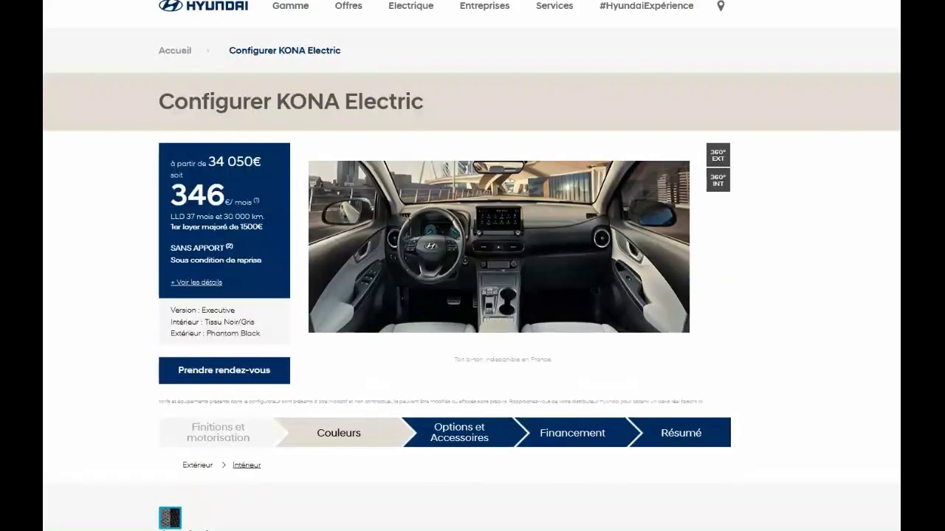
scroll(472, 266, down, 3)
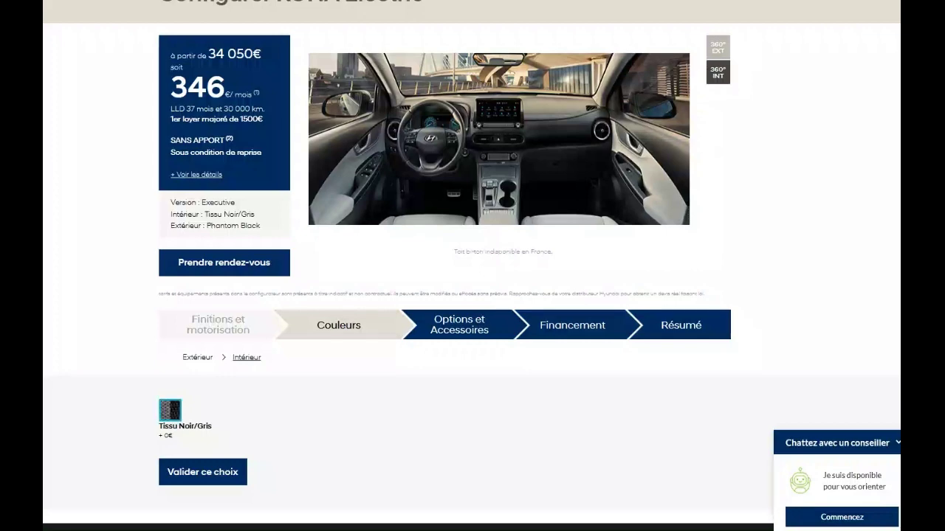
scroll(170, 410, up, 2)
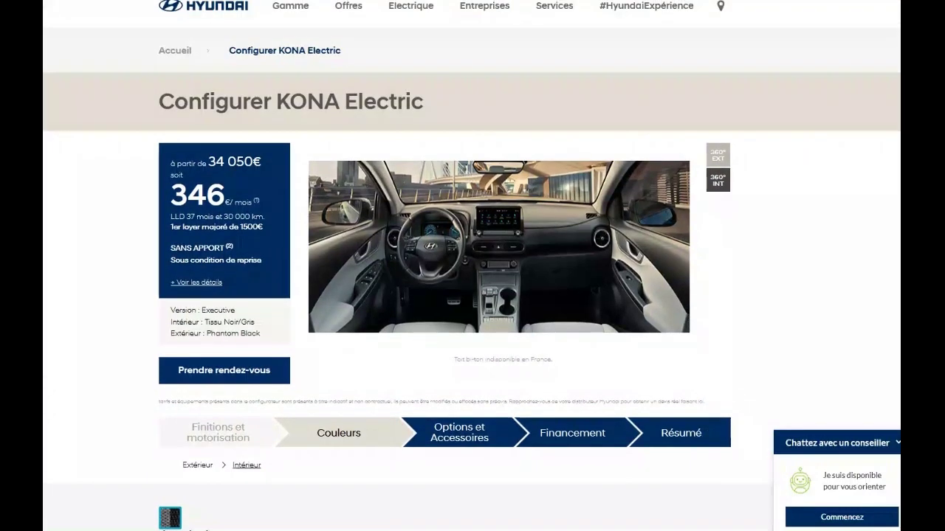